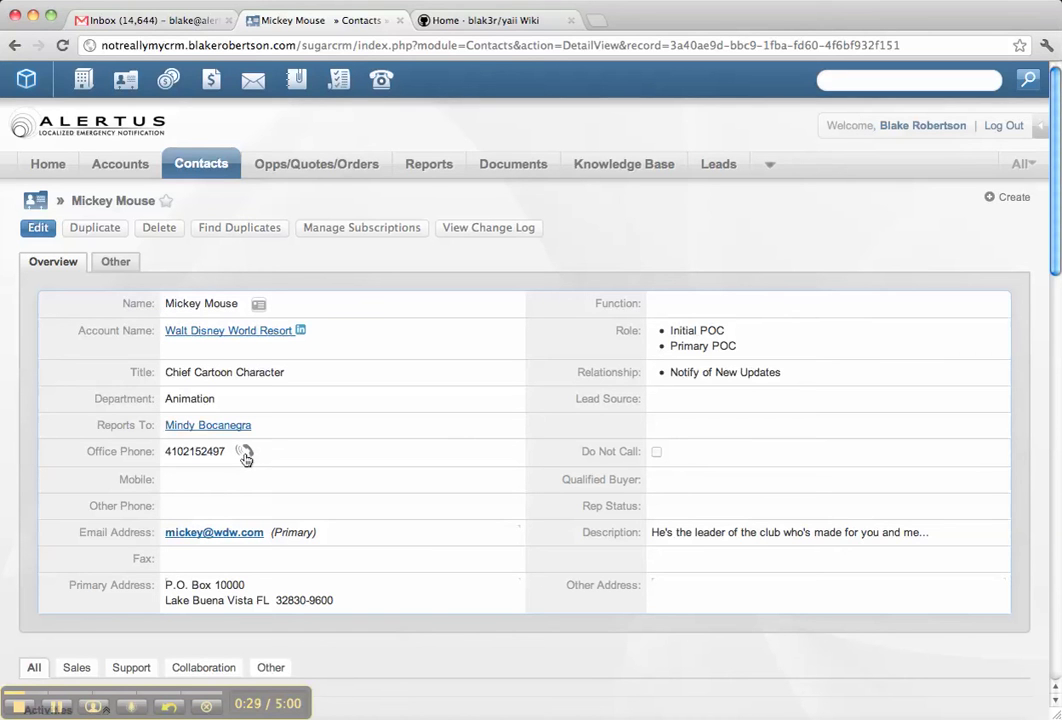
Dial Mickey Mouse's office phone via click-to-dial, accept it in Zoiper, and return to the contact.
{"action": "mouse_move", "coordinate": [246, 456]}
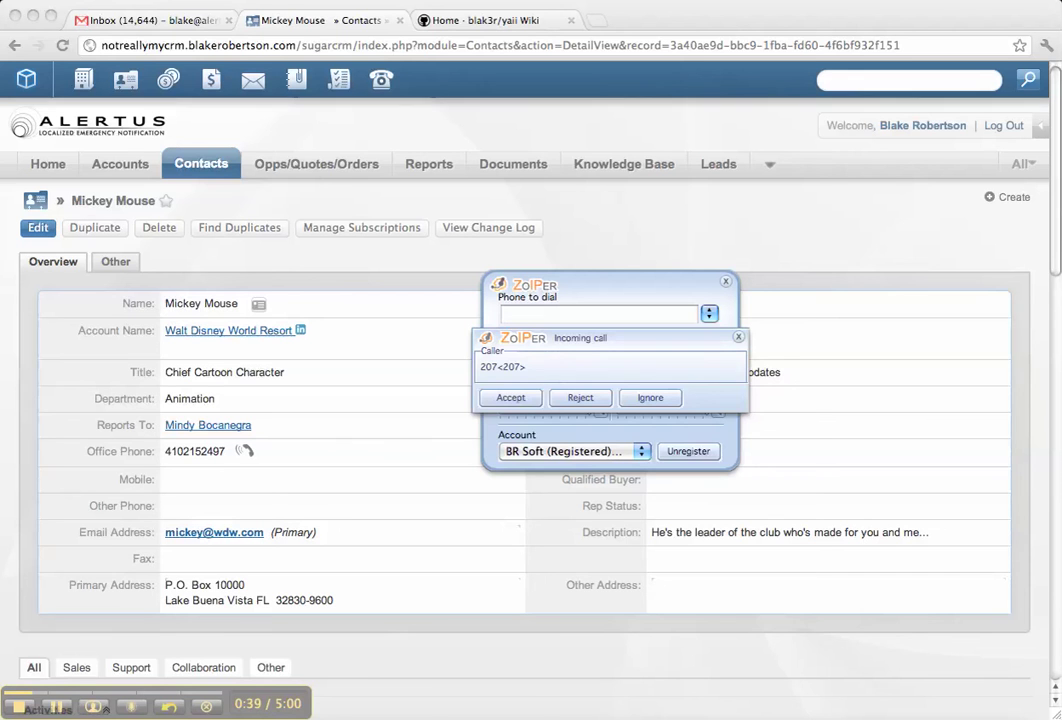
{"action": "left_click", "coordinate": [512, 398]}
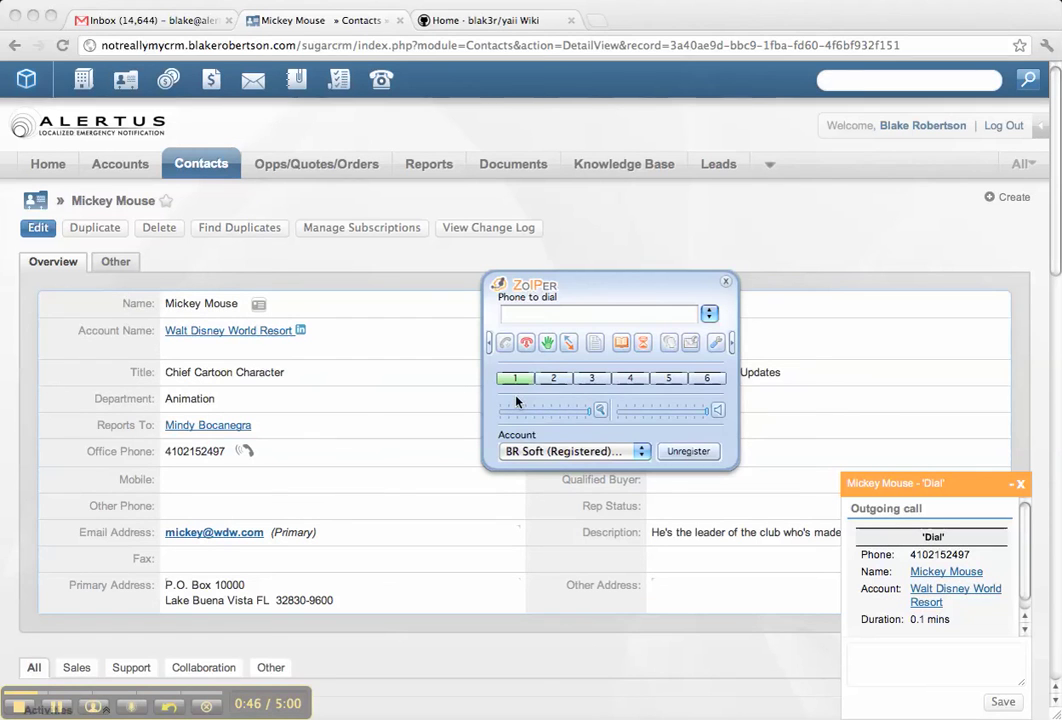
{"action": "left_click", "coordinate": [360, 409]}
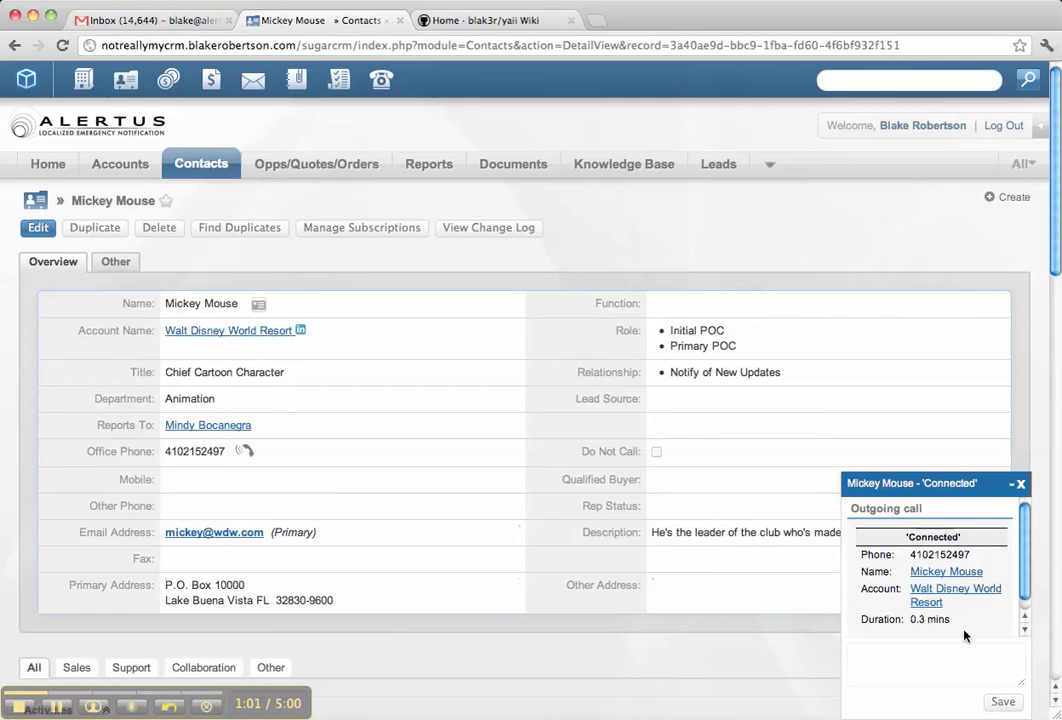
Enter the call note 'a convenient place to leave notes...' in the call popup, fixing a typo.
{"action": "left_click", "coordinate": [905, 684]}
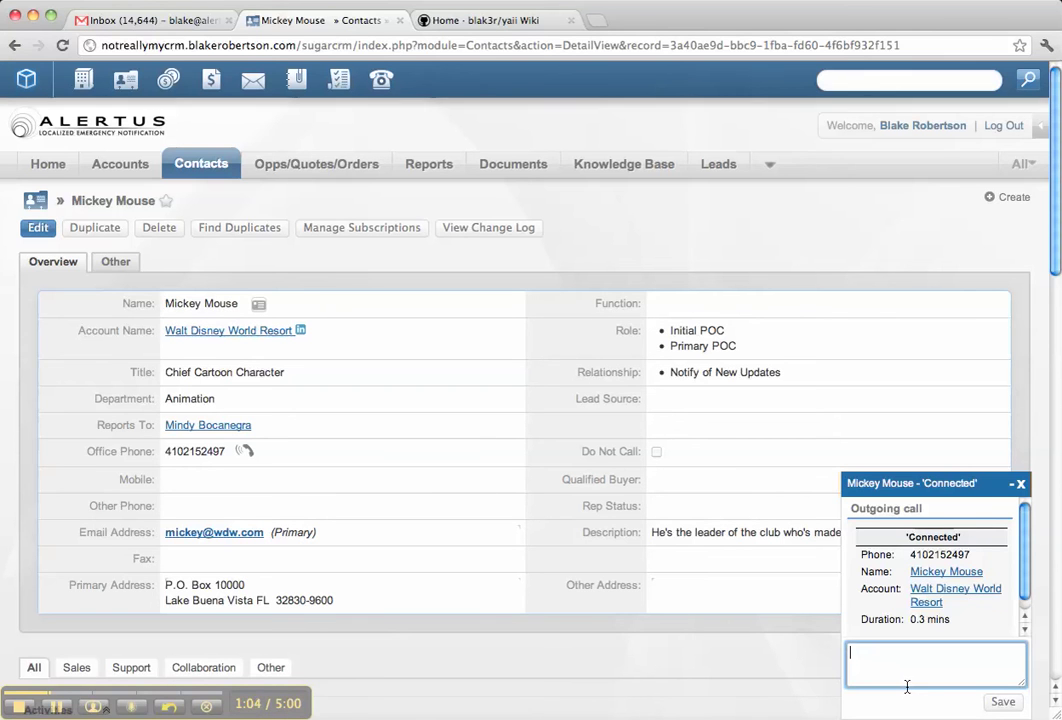
{"action": "type", "text": "a convenient palce"}
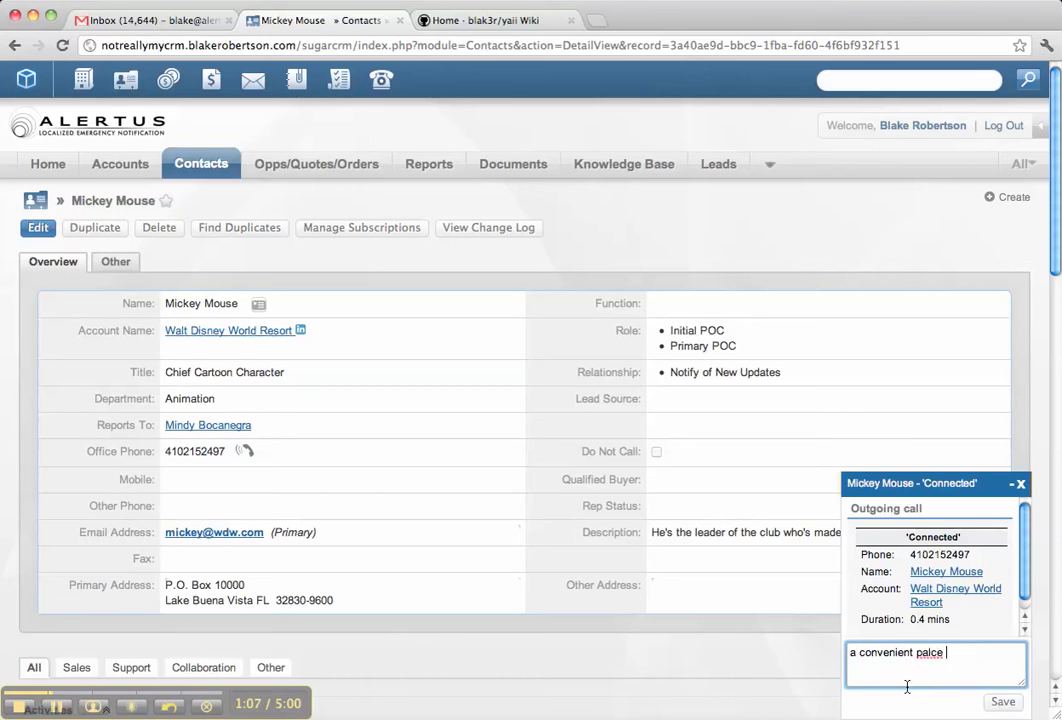
{"action": "key", "text": "BackSpace"}
{"action": "key", "text": "BackSpace"}
{"action": "key", "text": "BackSpace"}
{"action": "key", "text": "BackSpace"}
{"action": "key", "text": "BackSpace"}
{"action": "type", "text": "lace to leave notes."}
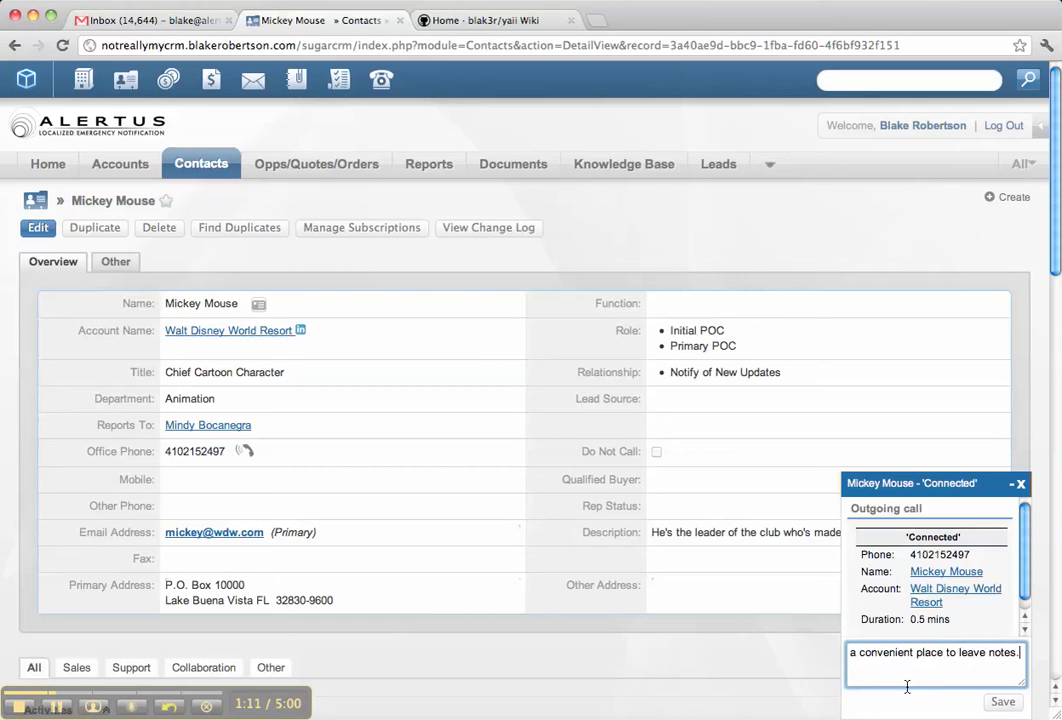
{"action": "type", "text": ".."}
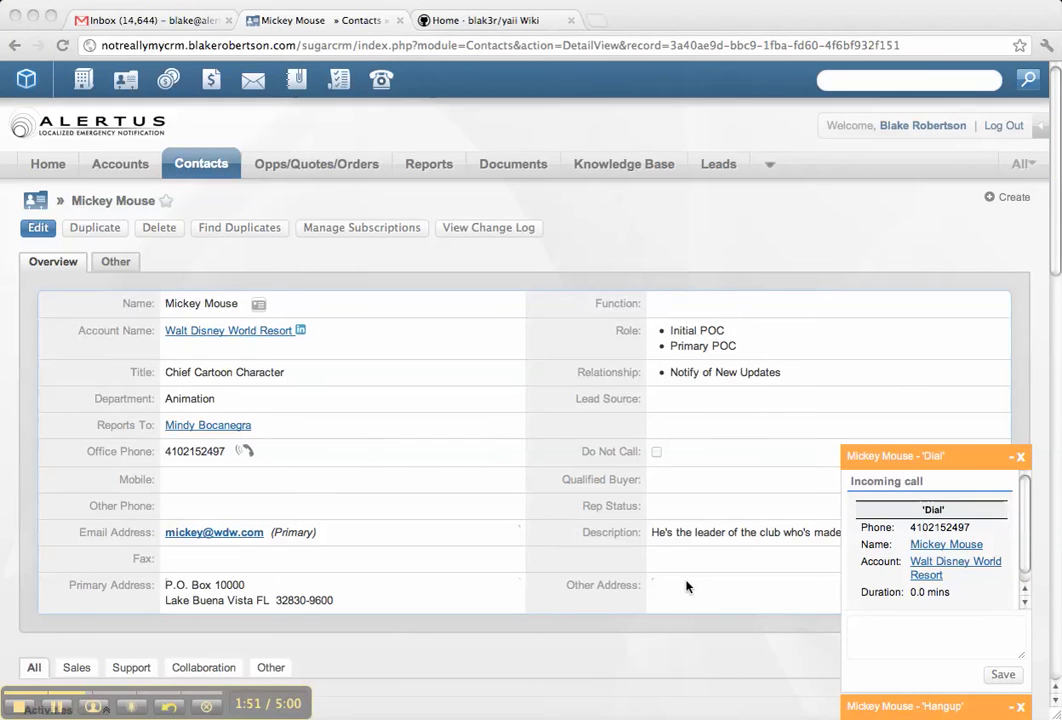
Accept Mickey Mouse's incoming call in Zoiper, then expand and collapse the outgoing call panel.
{"action": "left_click", "coordinate": [621, 706]}
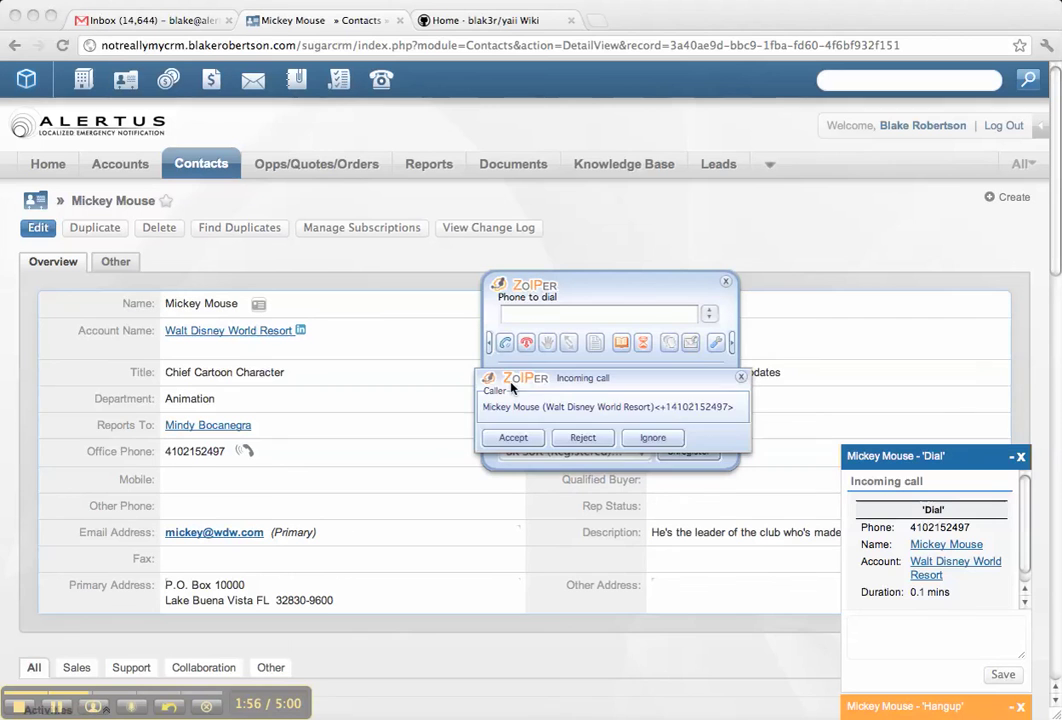
{"action": "left_click", "coordinate": [508, 435]}
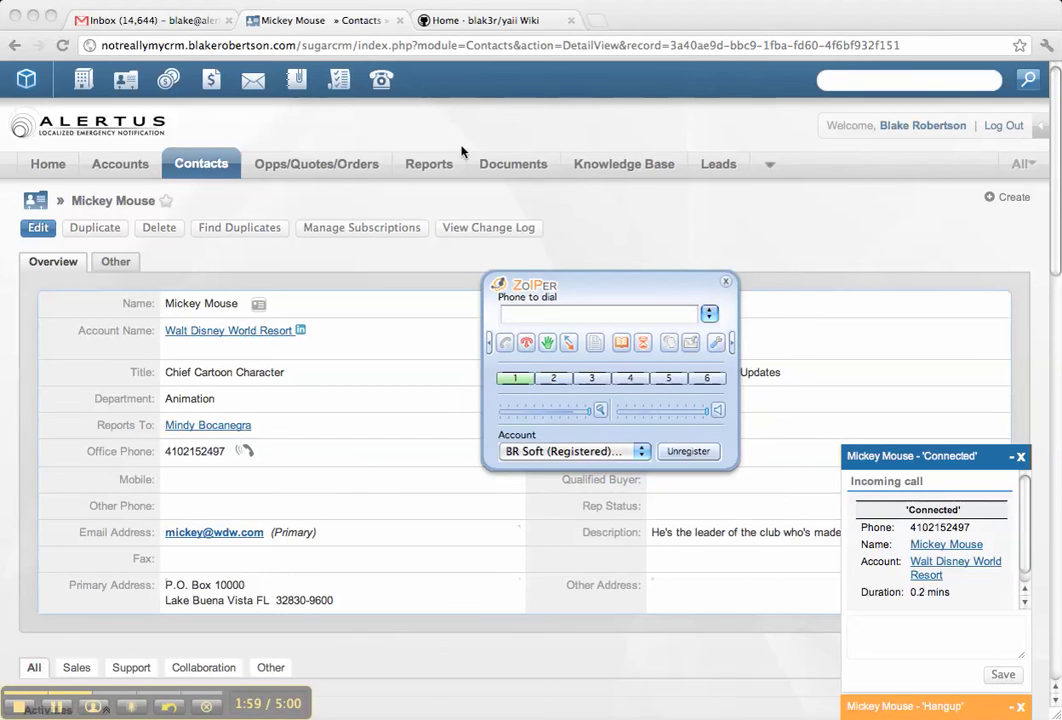
{"action": "left_click", "coordinate": [502, 525]}
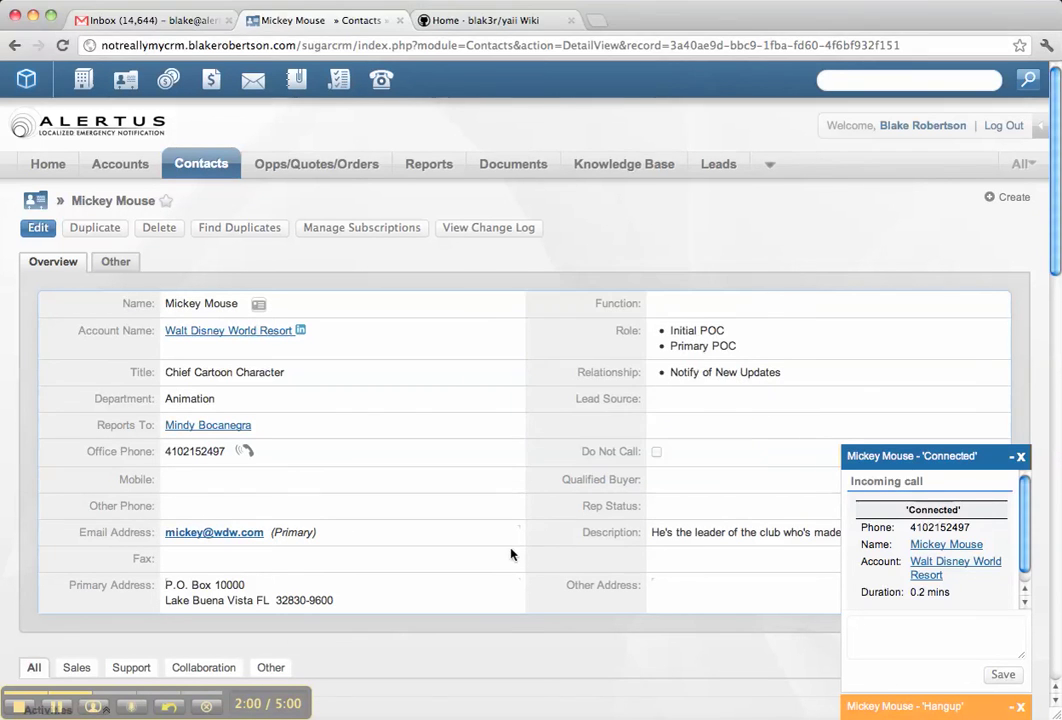
{"action": "left_click", "coordinate": [886, 707]}
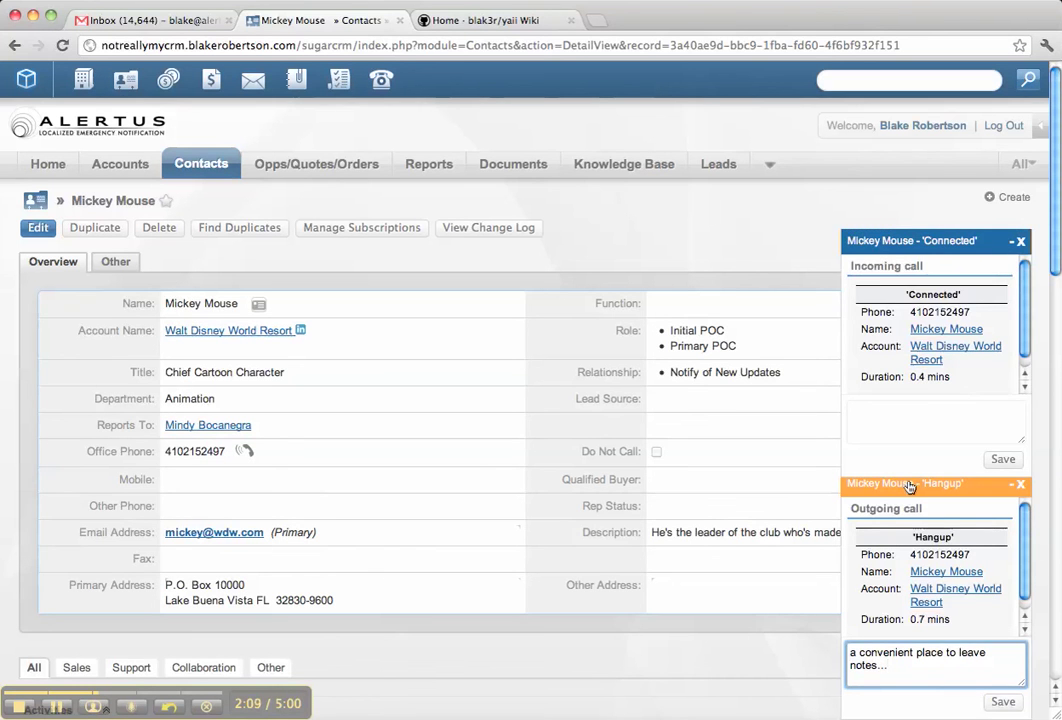
{"action": "left_click", "coordinate": [845, 483]}
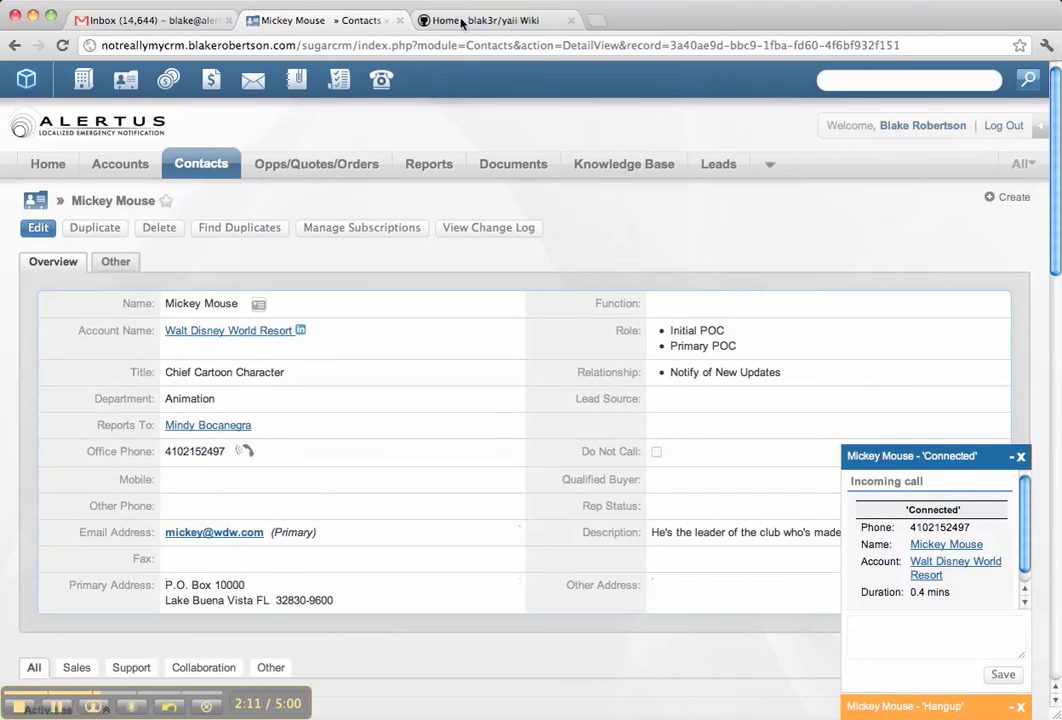
Open the Walt Disney World Resort account link in a new browser tab.
{"action": "right_click", "coordinate": [210, 333]}
{"action": "left_click", "coordinate": [290, 337]}
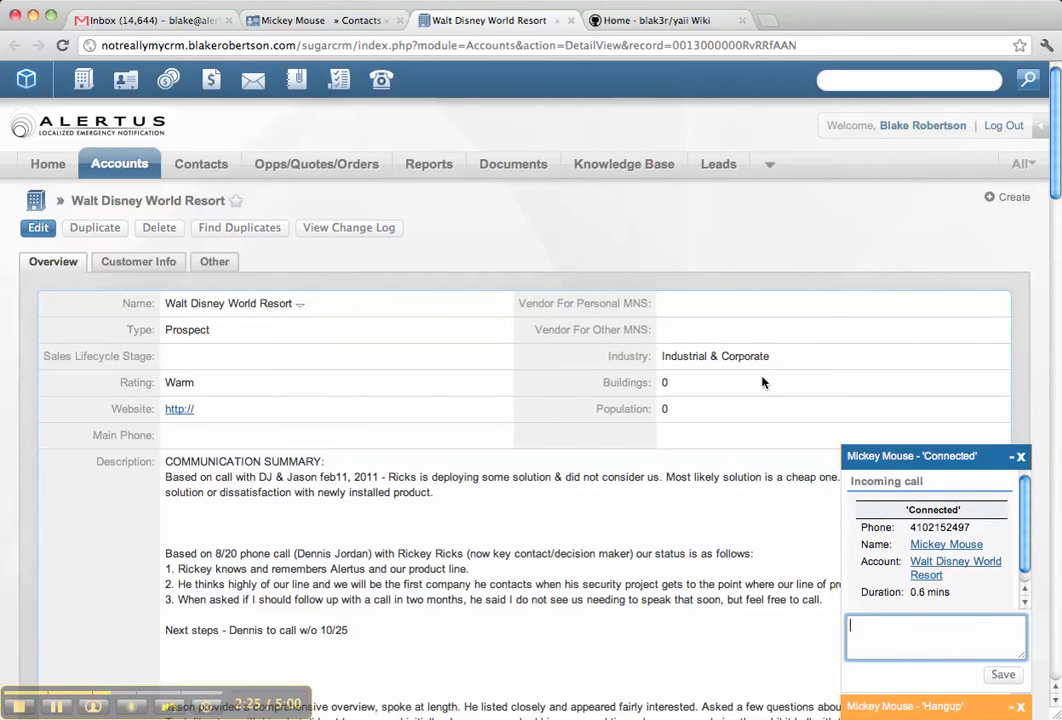
{"action": "left_click", "coordinate": [318, 18]}
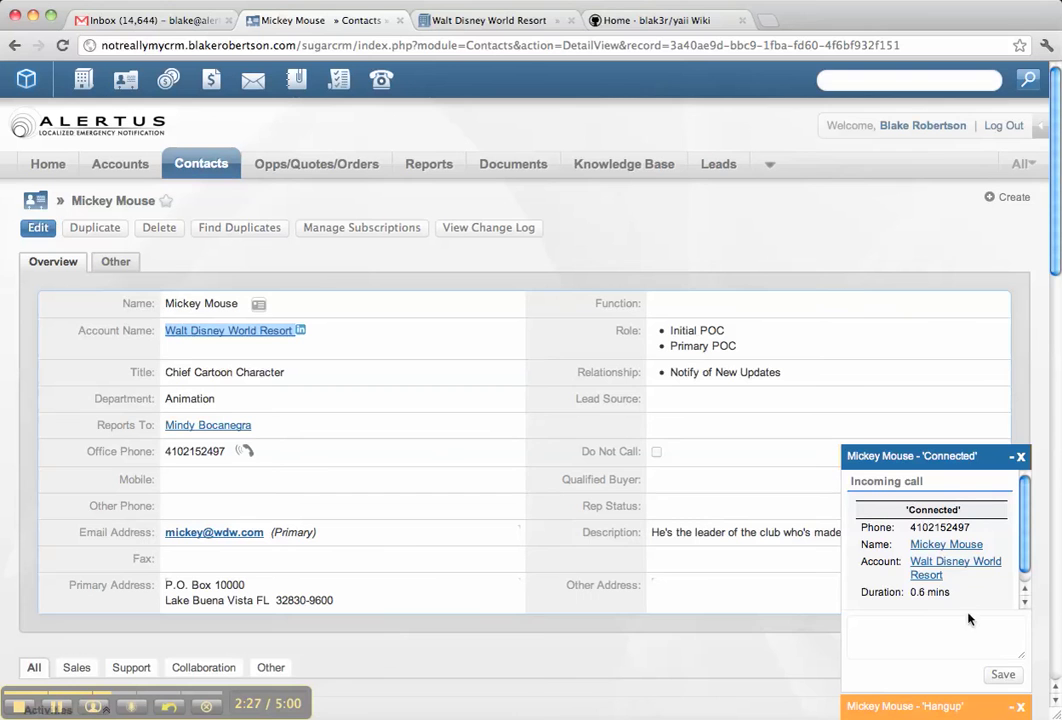
Save the outgoing call with its note and close the connected incoming call popup.
{"action": "left_click", "coordinate": [938, 657]}
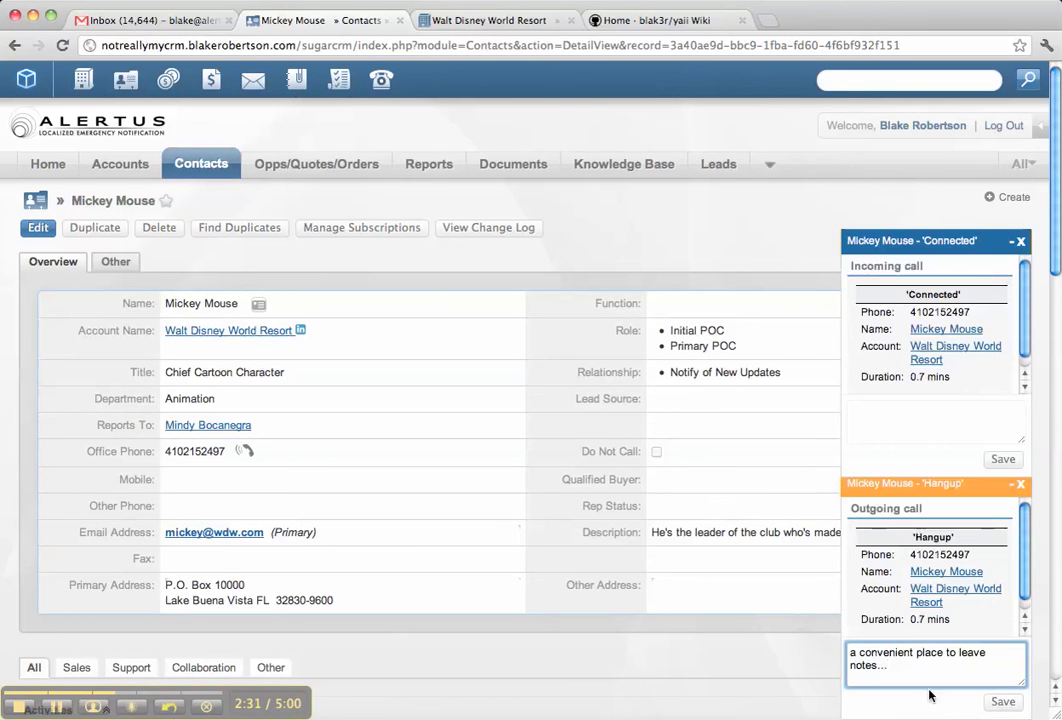
{"action": "left_click", "coordinate": [1003, 701]}
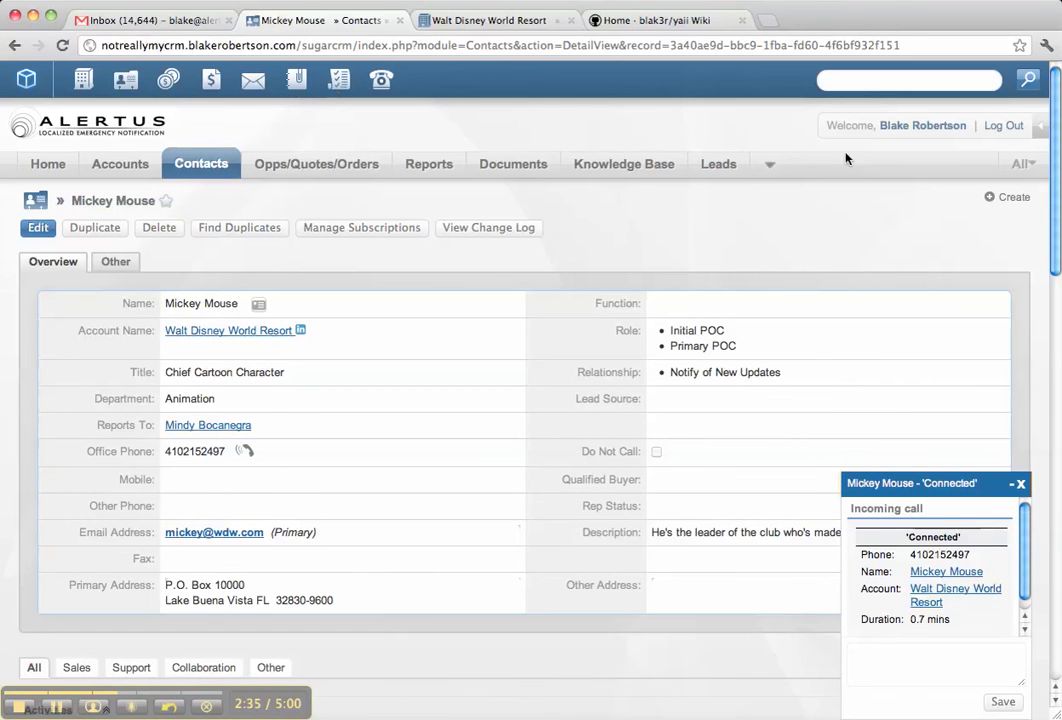
{"action": "left_click", "coordinate": [410, 19]}
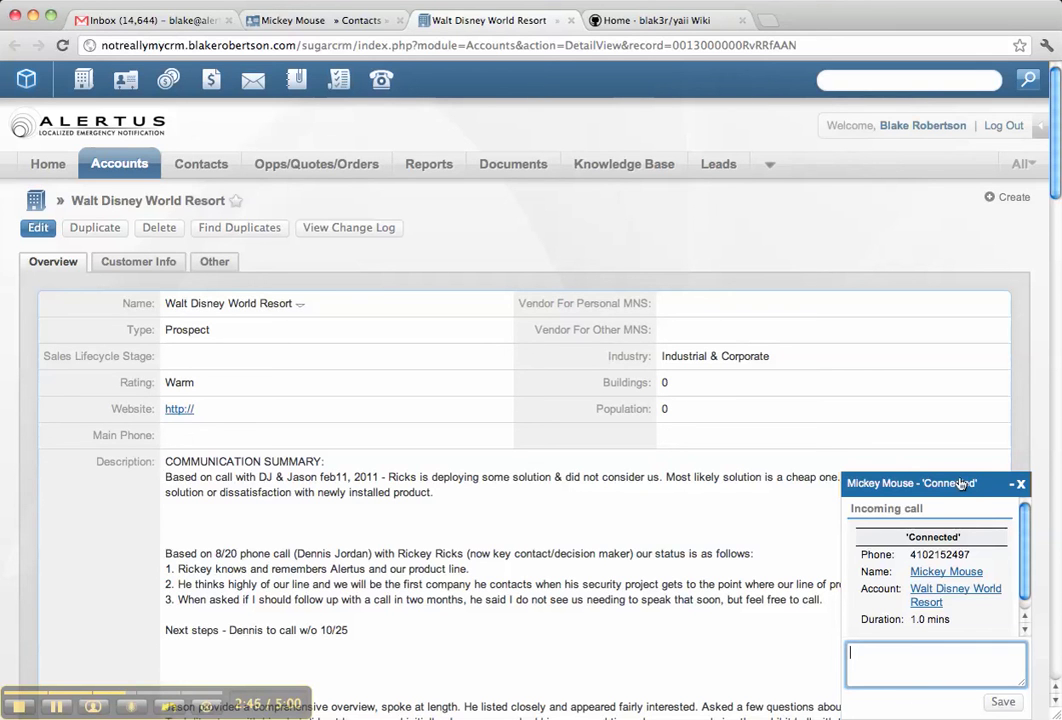
{"action": "left_click", "coordinate": [1020, 485]}
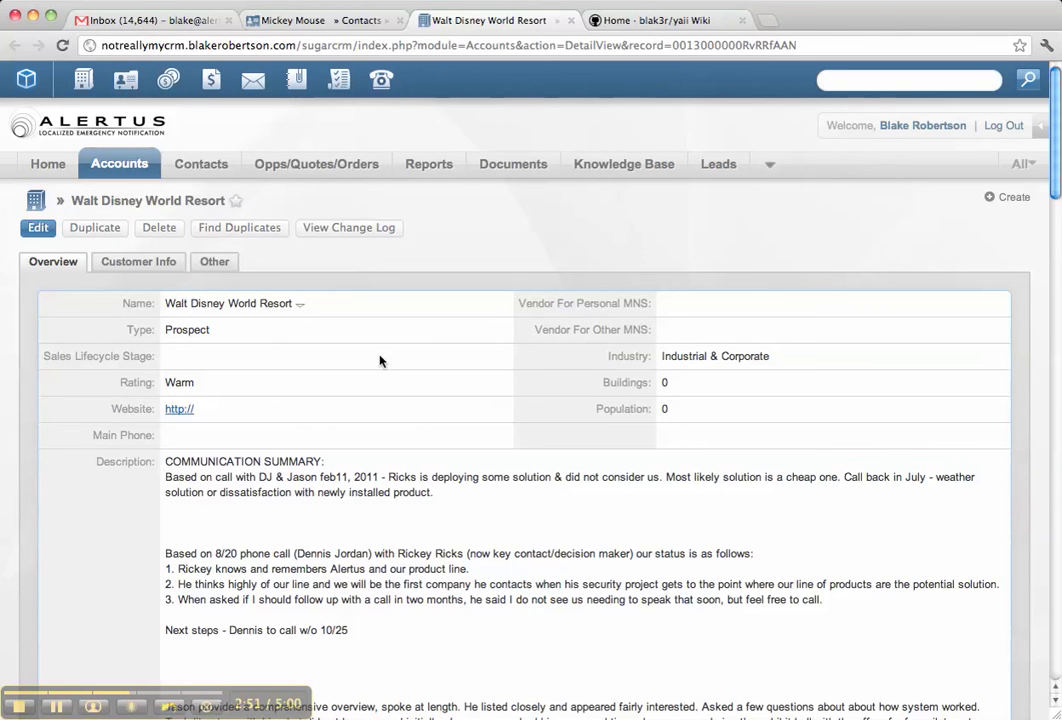
{"action": "key", "text": "ctrl+shift+Tab"}
Reload the Mickey Mouse contact page and scroll to its History subpanel.
{"action": "scroll", "coordinate": [421, 359], "scroll_direction": "down", "scroll_amount": 6}
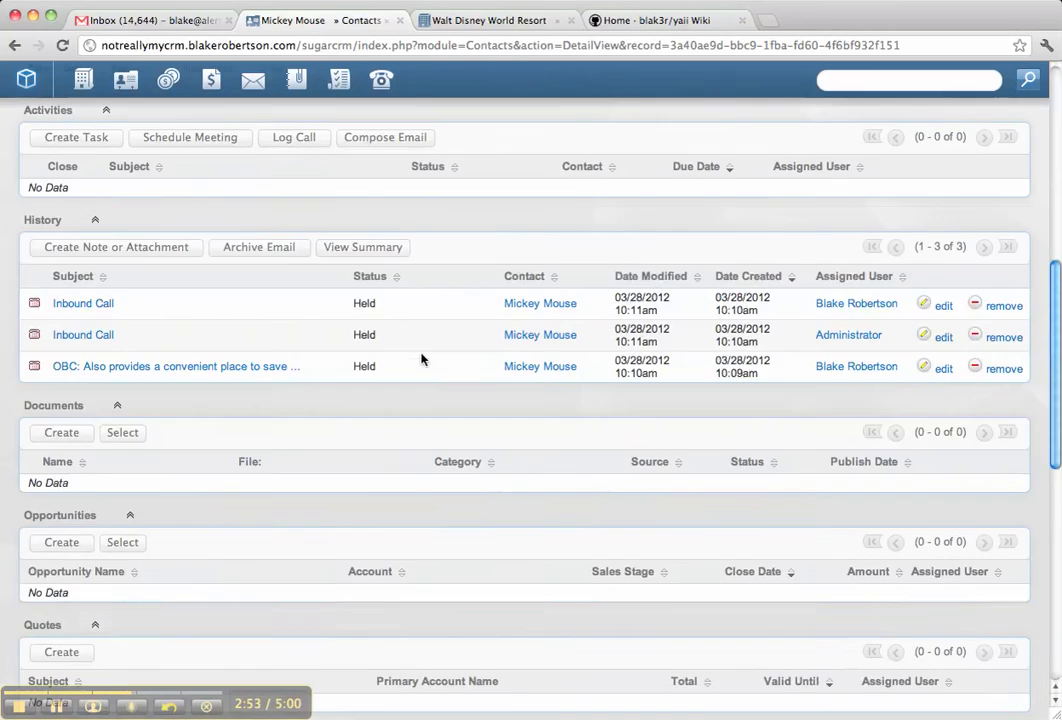
{"action": "scroll", "coordinate": [421, 359], "scroll_direction": "up", "scroll_amount": 3}
{"action": "left_click", "coordinate": [62, 42]}
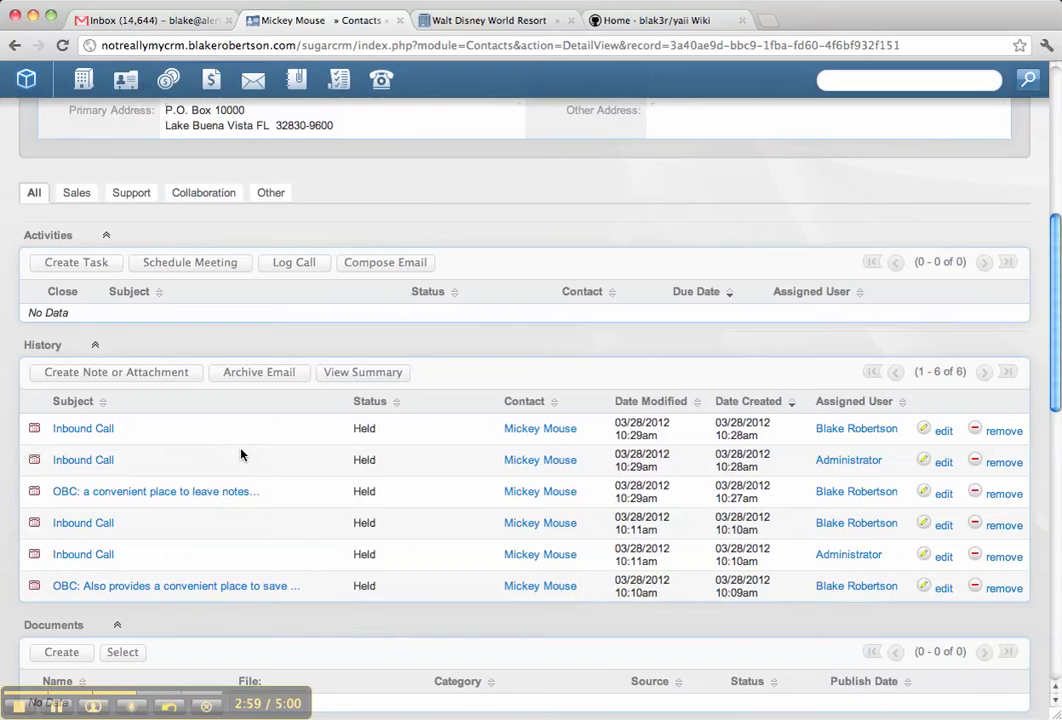
{"action": "scroll", "coordinate": [240, 454], "scroll_direction": "down", "scroll_amount": 2}
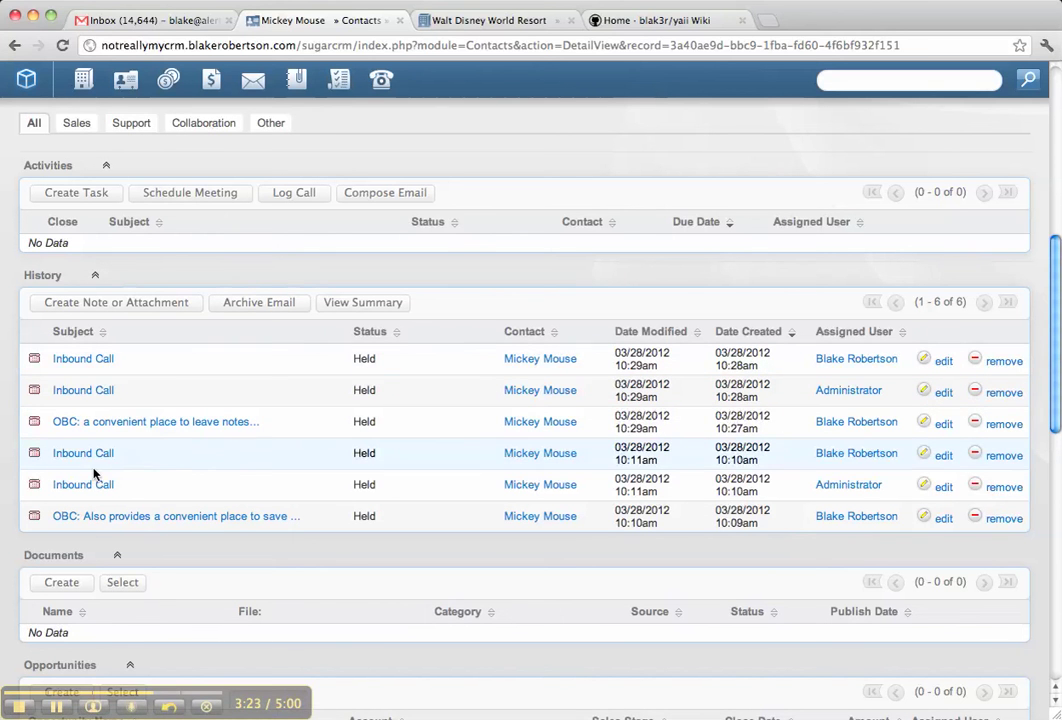
{"action": "scroll", "coordinate": [256, 562], "scroll_direction": "down", "scroll_amount": 1}
{"action": "scroll", "coordinate": [256, 564], "scroll_direction": "up", "scroll_amount": 5}
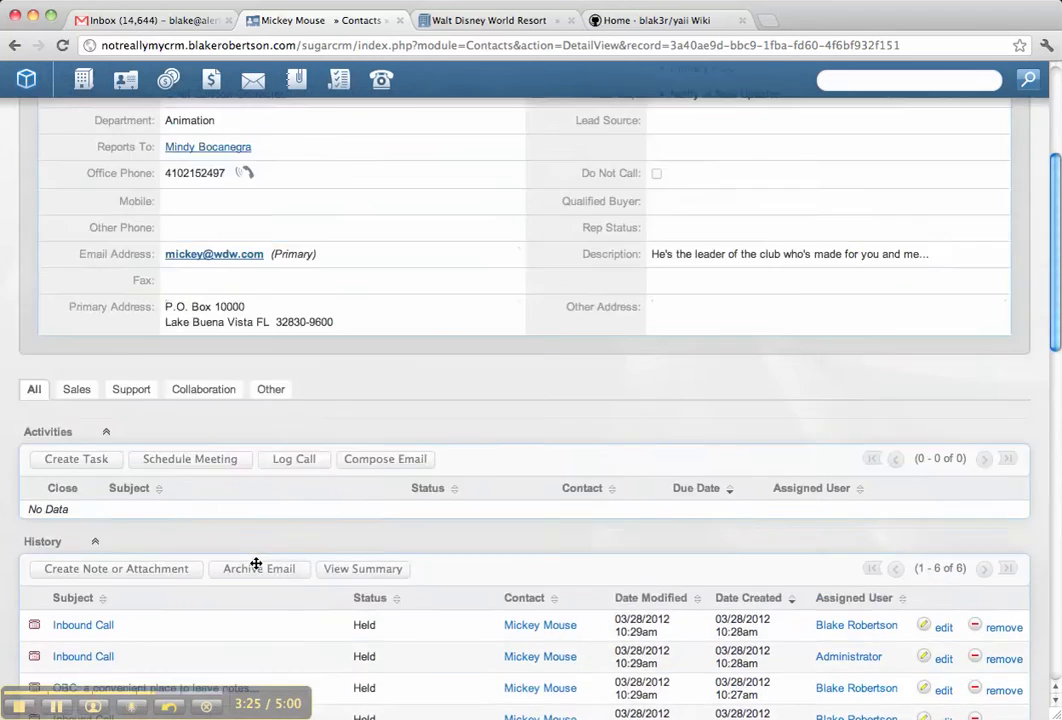
{"action": "scroll", "coordinate": [256, 564], "scroll_direction": "up", "scroll_amount": 3}
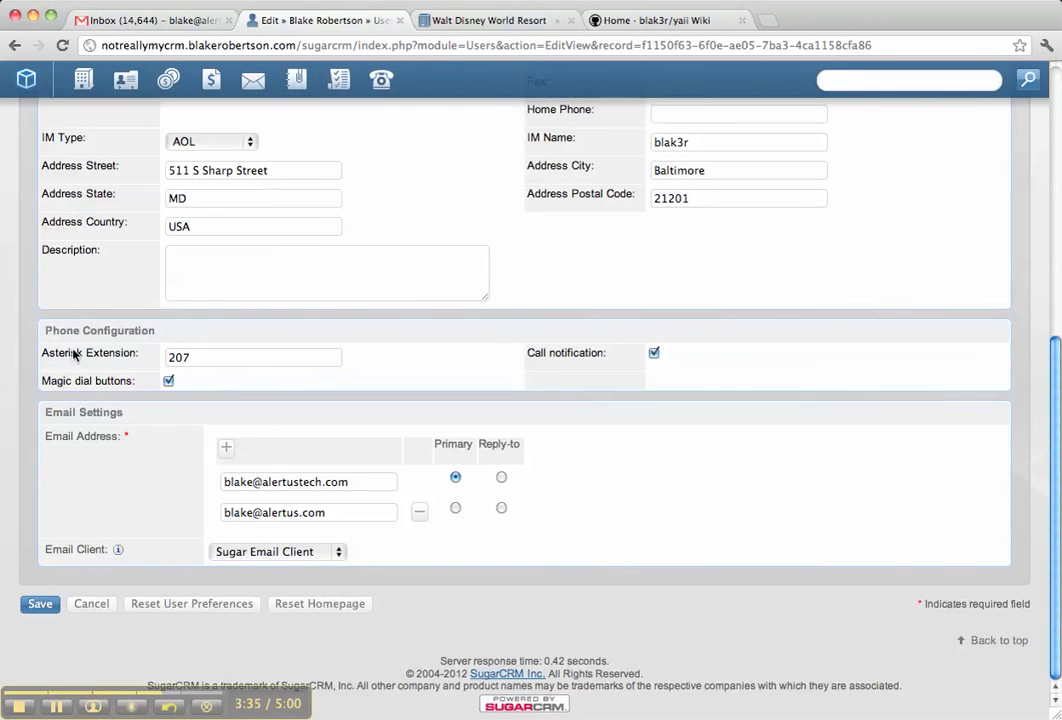
Select the Asterisk Extension value 207 in the profile's Phone Configuration.
{"action": "double_click", "coordinate": [220, 357]}
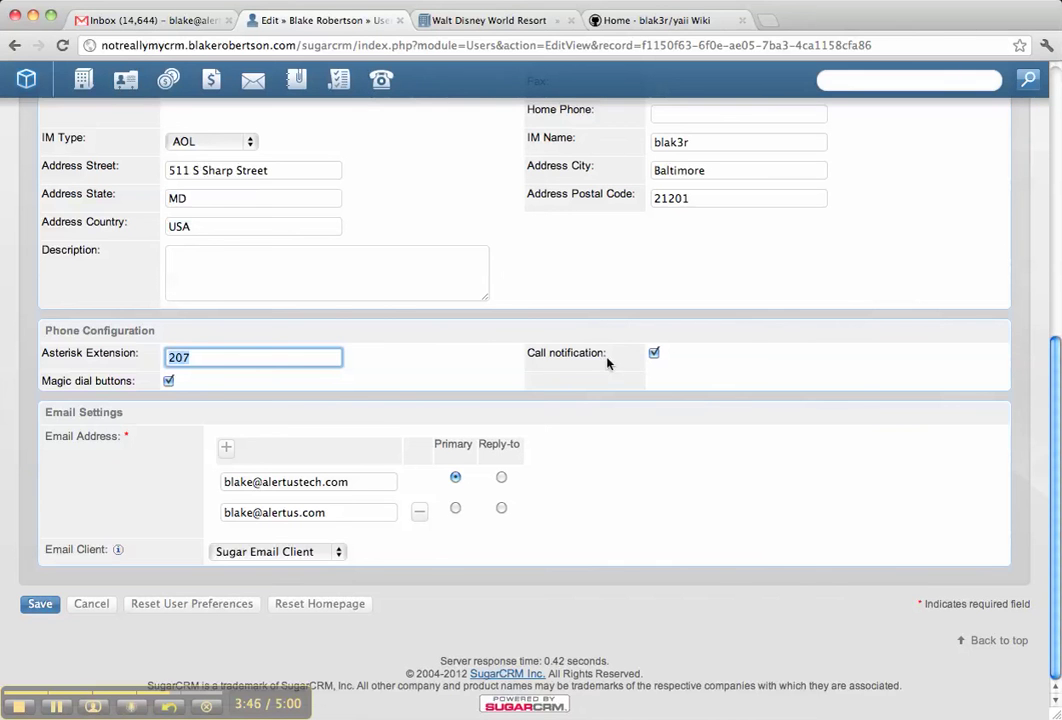
{"action": "left_click", "coordinate": [651, 22]}
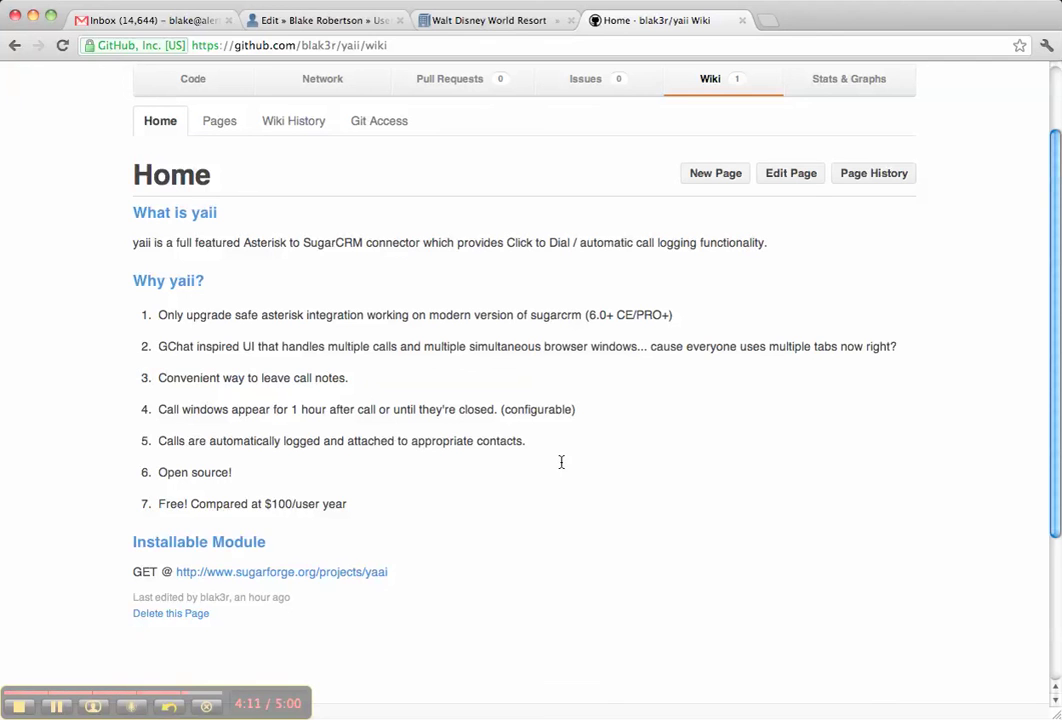
Scroll back up the yaii wiki Home page.
{"action": "scroll", "coordinate": [561, 462], "scroll_direction": "up", "scroll_amount": 1}
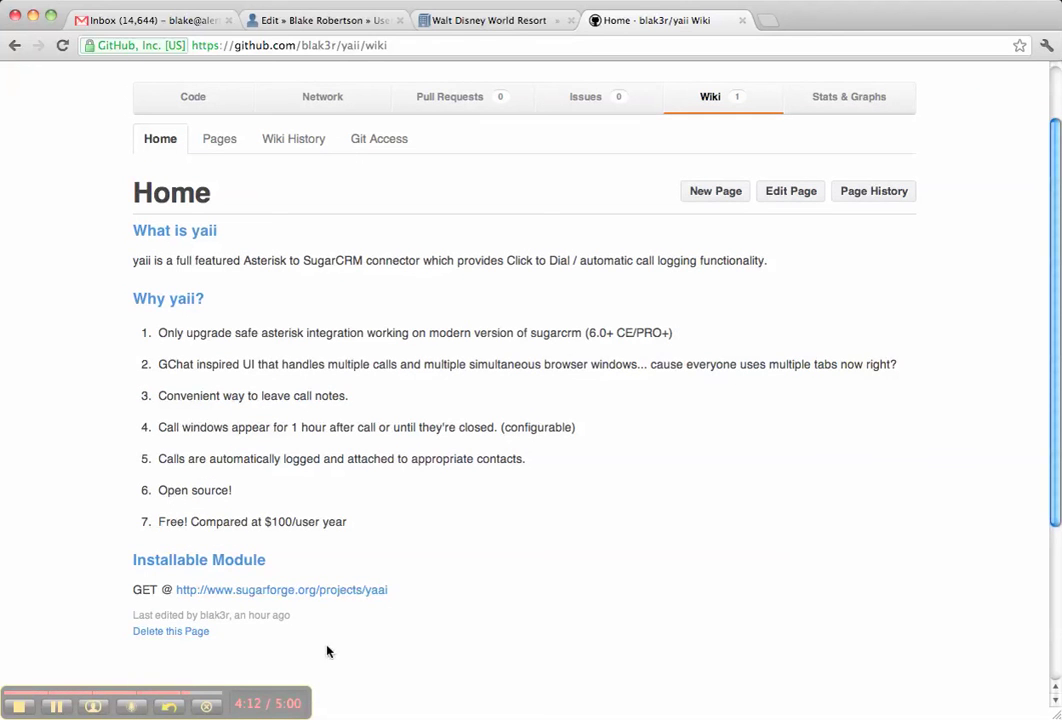